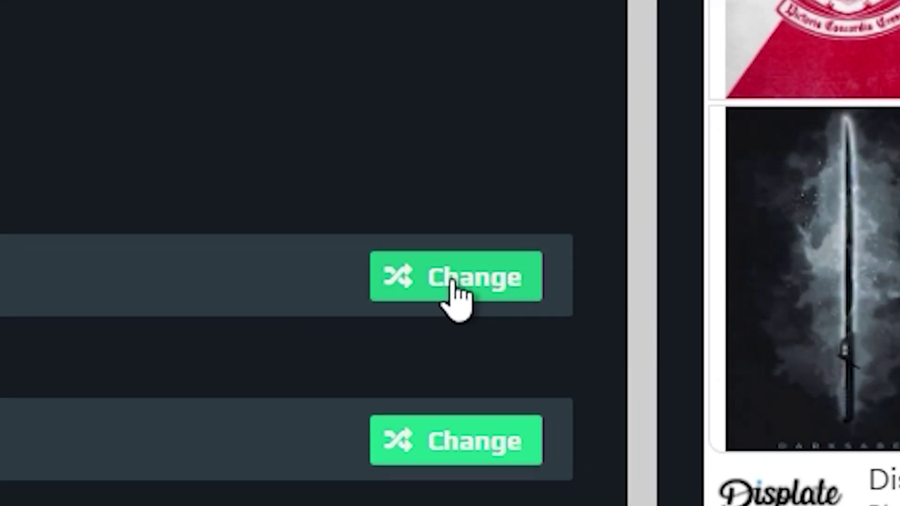
# Step: Switch the server software to Forge 1.12.2 (14.23.4.2766) and return to the overview
pyautogui.click(452, 282)
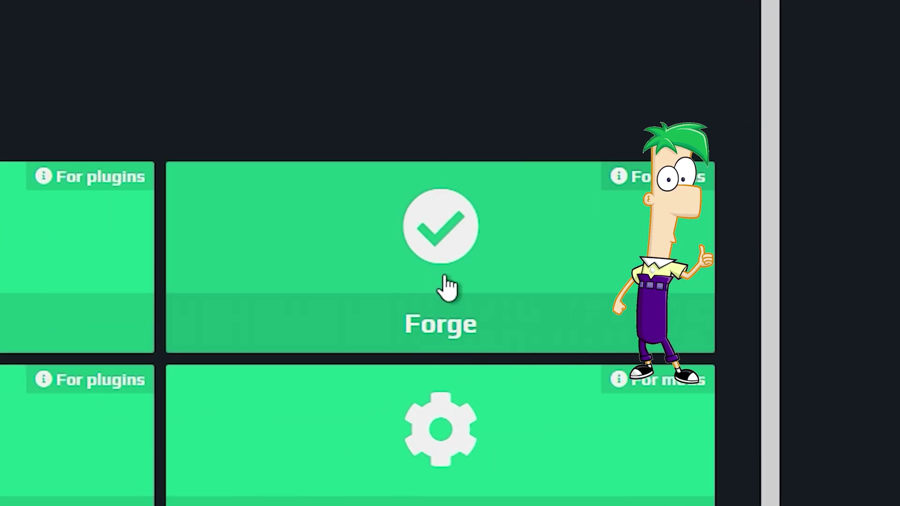
pyautogui.click(449, 286)
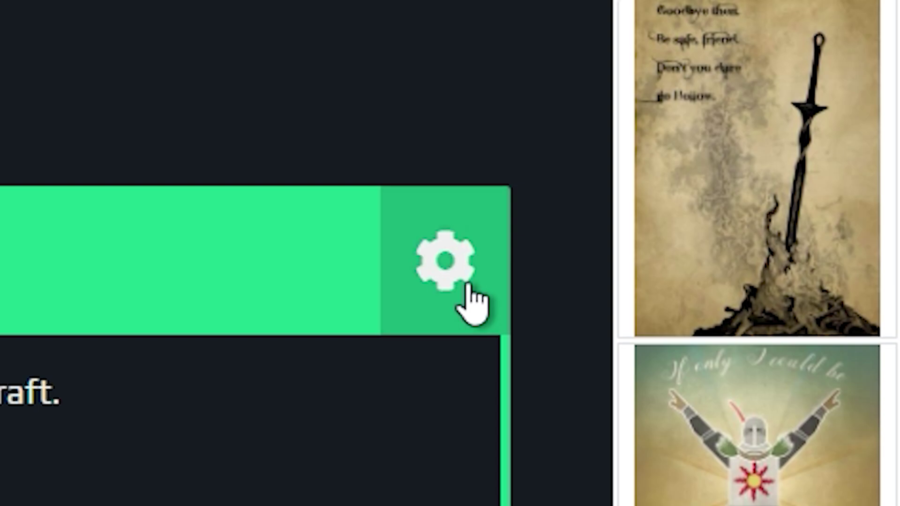
pyautogui.click(465, 288)
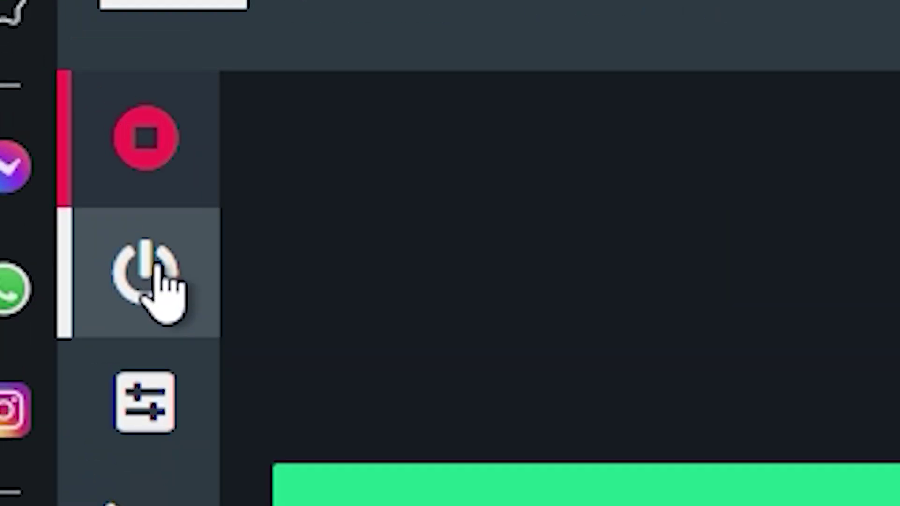
pyautogui.click(156, 269)
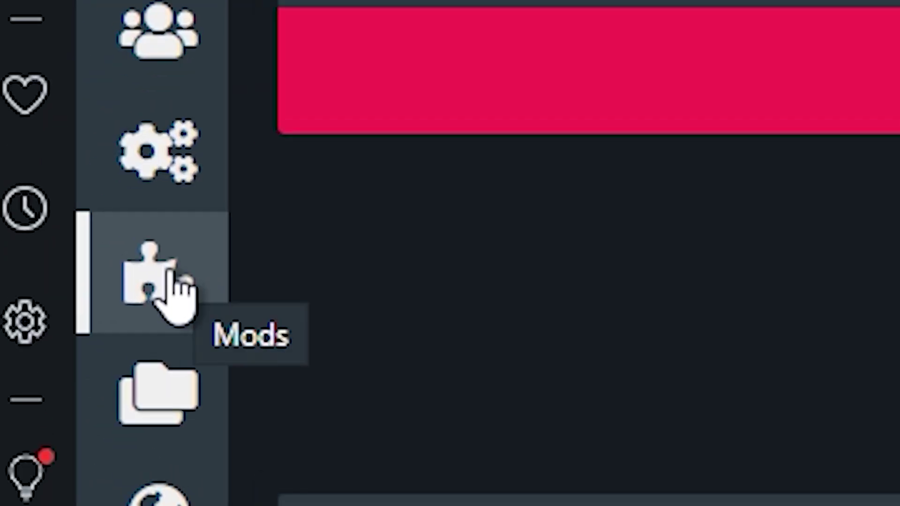
# Step: Search the Mods page for 'lucky block' and install Lucky Block 1.12.2-1 on the server
pyautogui.click(172, 317)
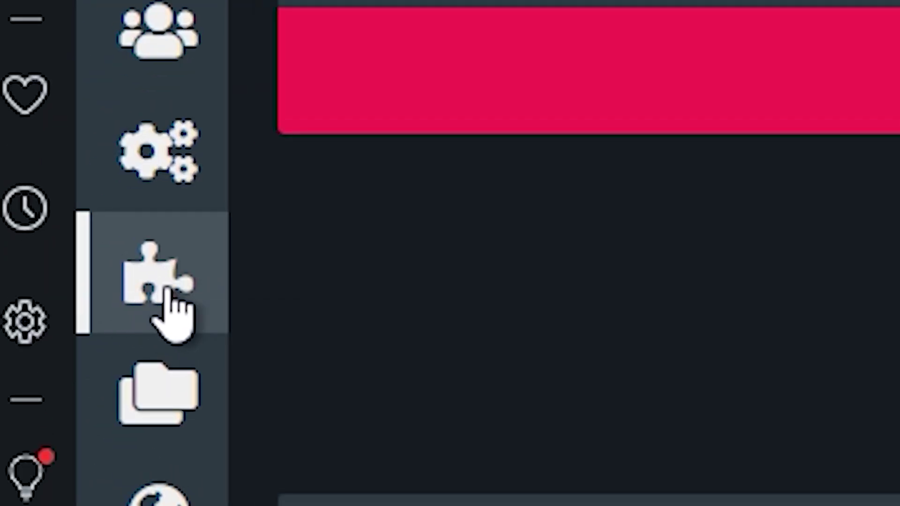
pyautogui.click(393, 203)
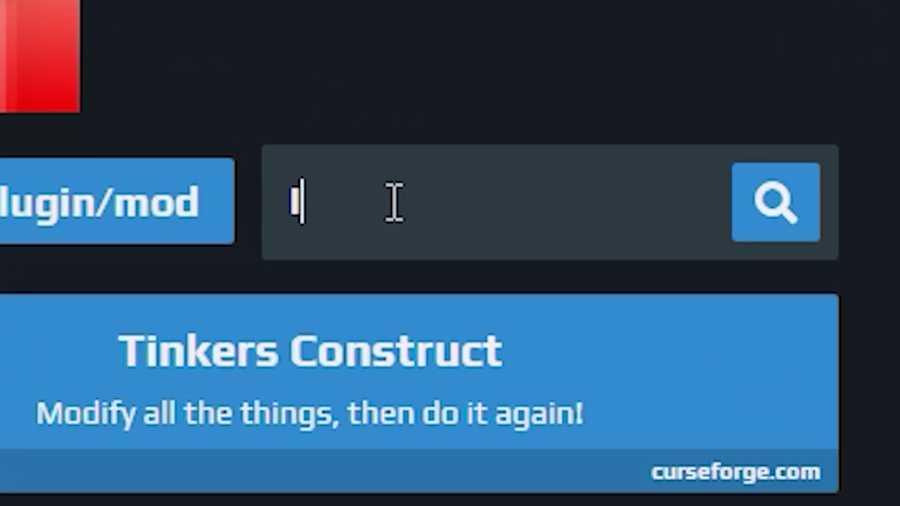
pyautogui.write('uck')
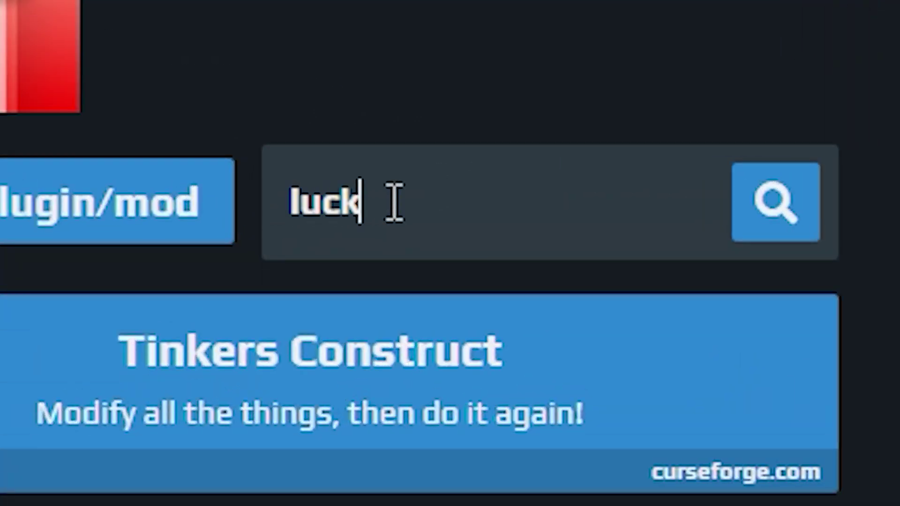
pyautogui.write('t ')
pyautogui.write('y')
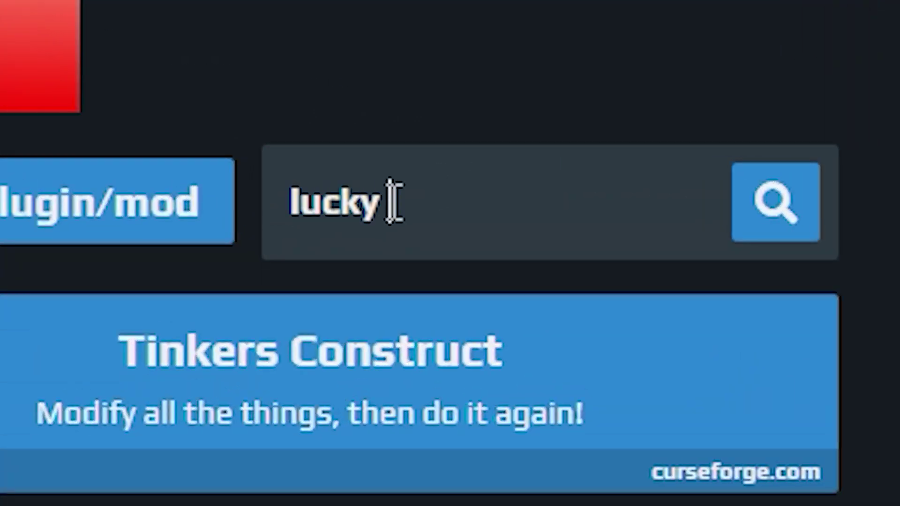
pyautogui.write('ock')
pyautogui.press('Return')
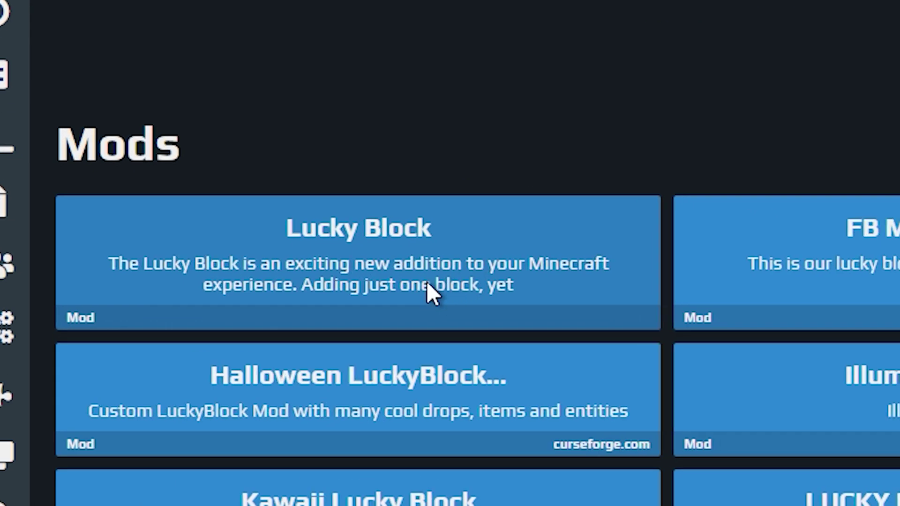
pyautogui.click(187, 212)
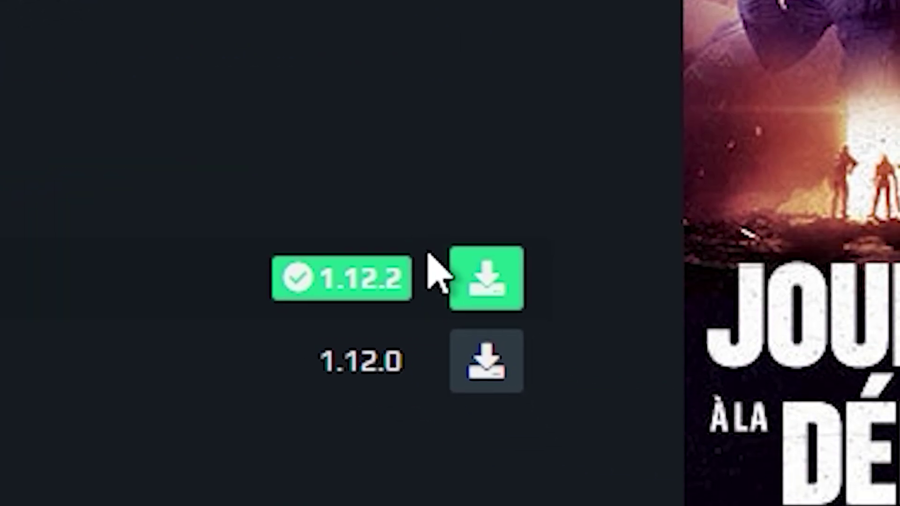
pyautogui.click(709, 248)
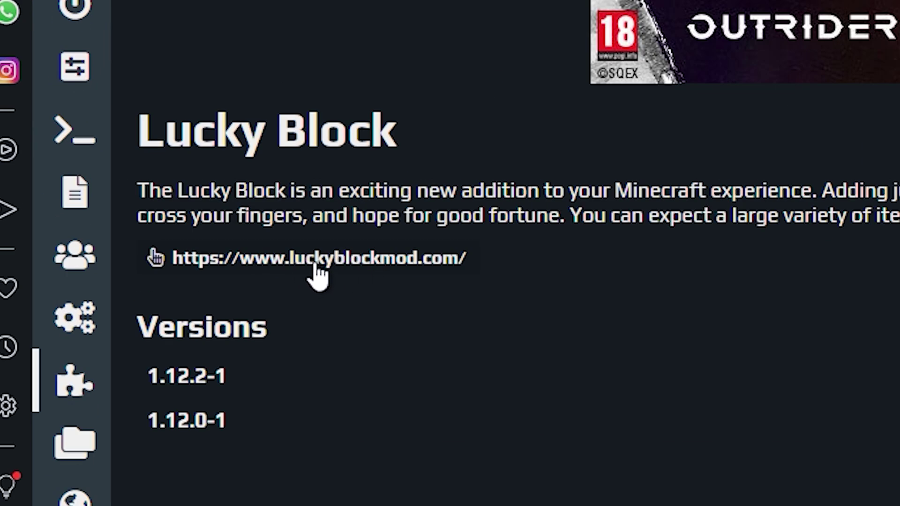
# Step: From luckyblockmod.com, download luckyblock-1.12.2-1.jar to the computer
pyautogui.click(317, 267)
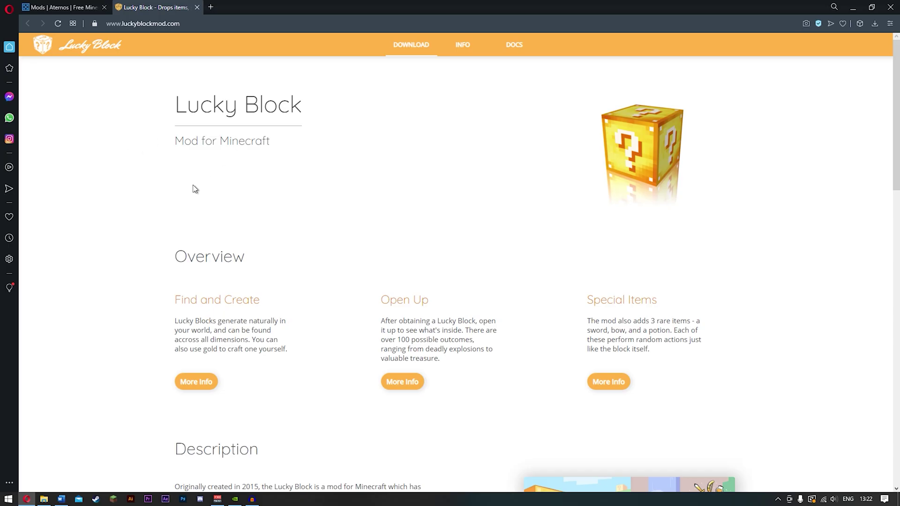
pyautogui.scroll(-5, 162, 153)
pyautogui.scroll(-2, 161, 155)
pyautogui.scroll(-5, 159, 156)
pyautogui.scroll(-1, 156, 160)
pyautogui.scroll(-2, 156, 160)
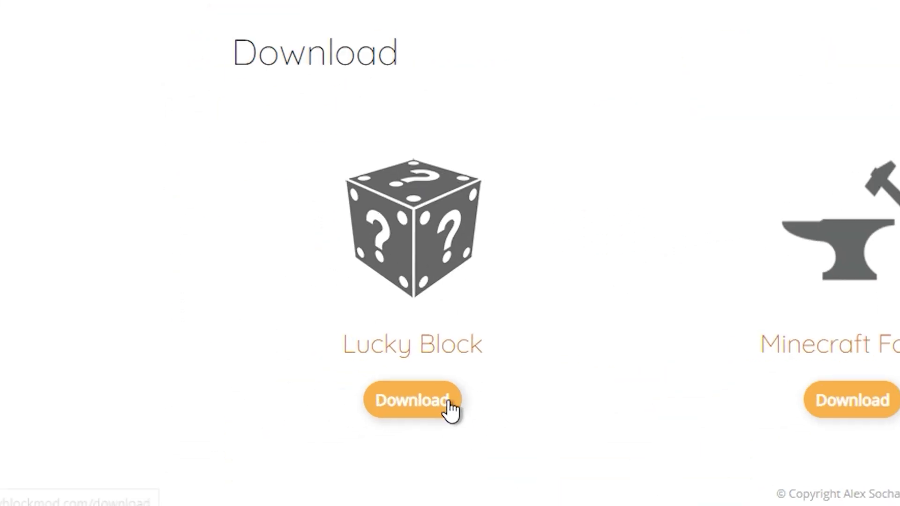
pyautogui.click(422, 406)
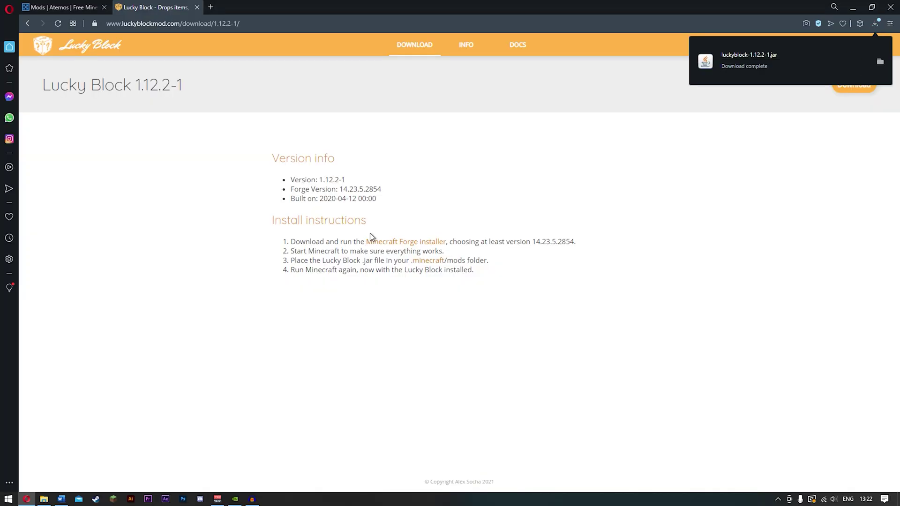
pyautogui.click(149, 23)
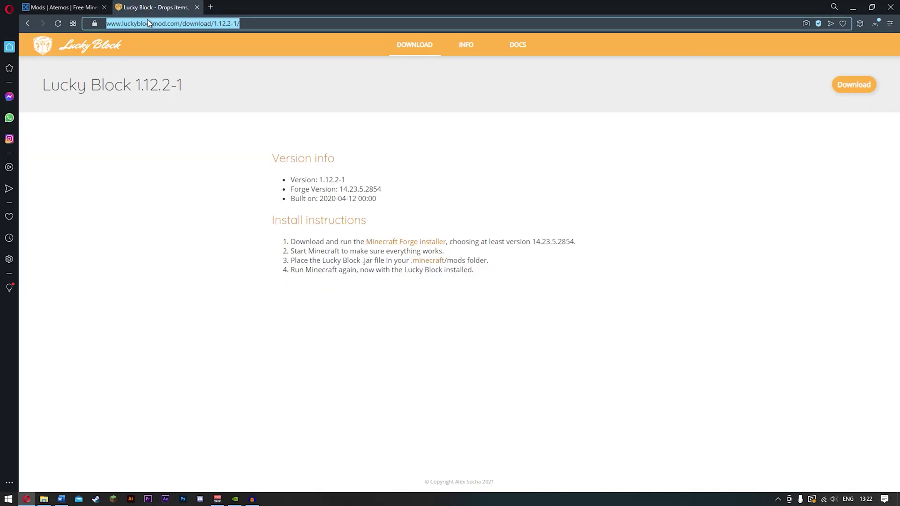
pyautogui.write('forge')
# Step: Search for forge, reach the Minecraft Forge 1.12.2 page and start the latest installer download
pyautogui.press('Return')
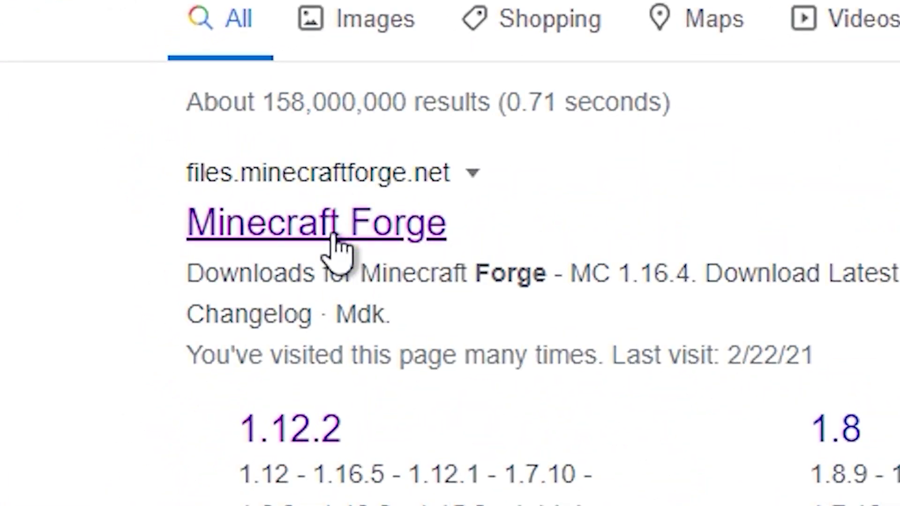
pyautogui.click(336, 246)
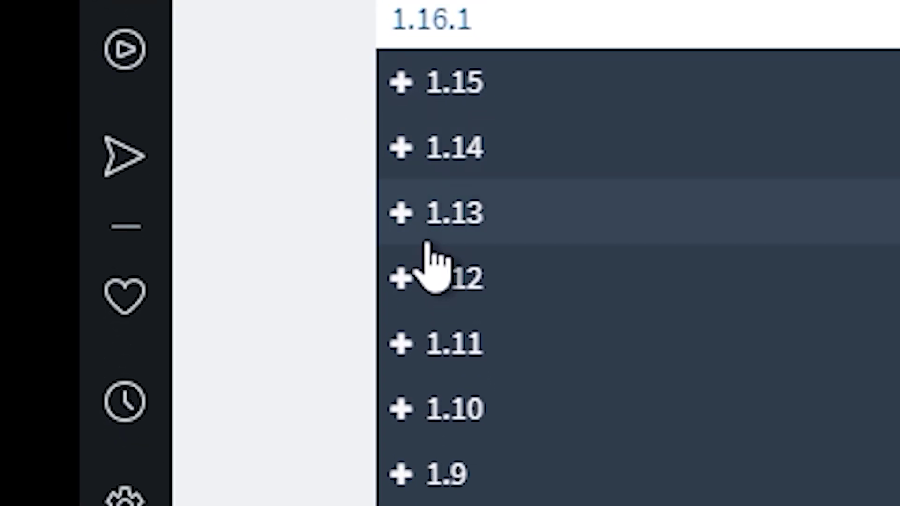
pyautogui.click(434, 268)
pyautogui.click(72, 224)
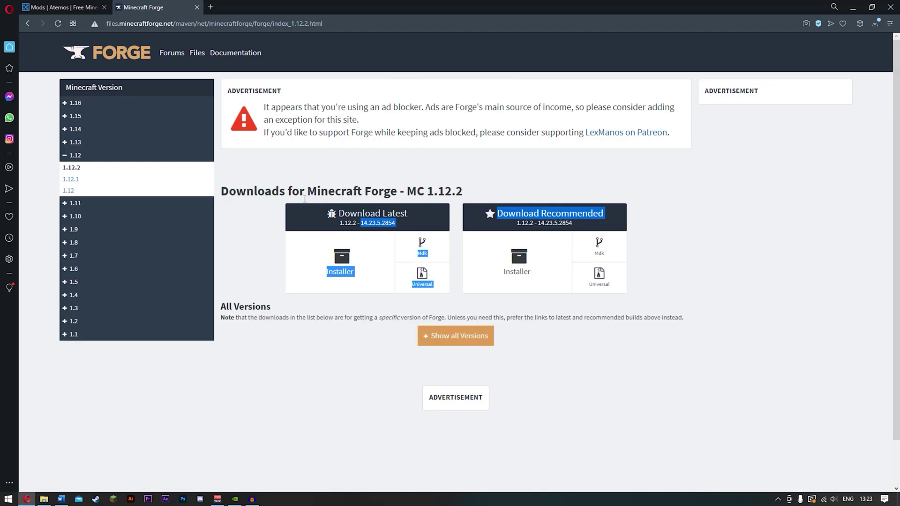
pyautogui.click(337, 260)
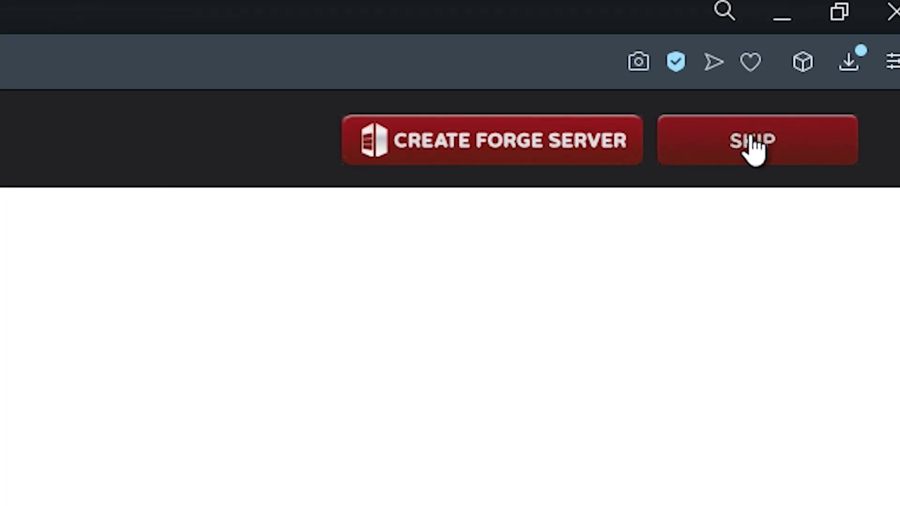
# Step: Save the Forge 1.12.2-14.23.5.2854 installer to Downloads and install it as a client profile
pyautogui.click(843, 50)
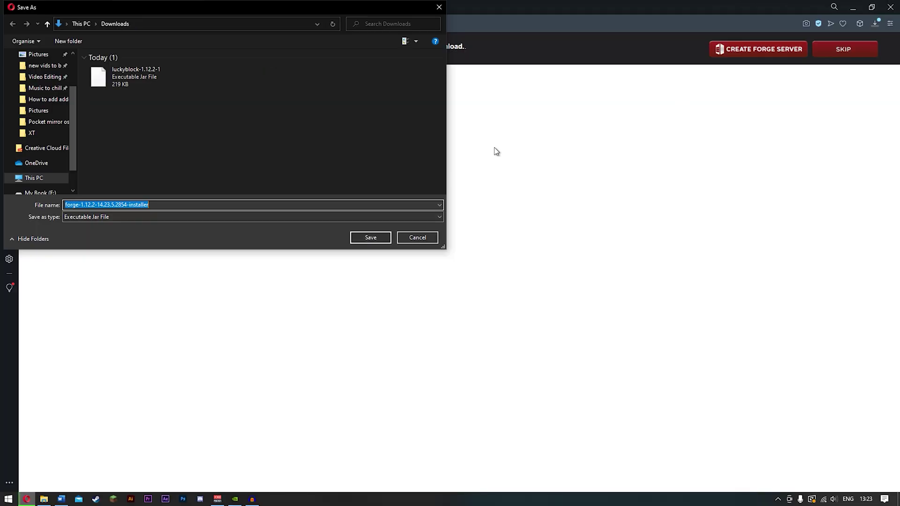
pyautogui.click(373, 243)
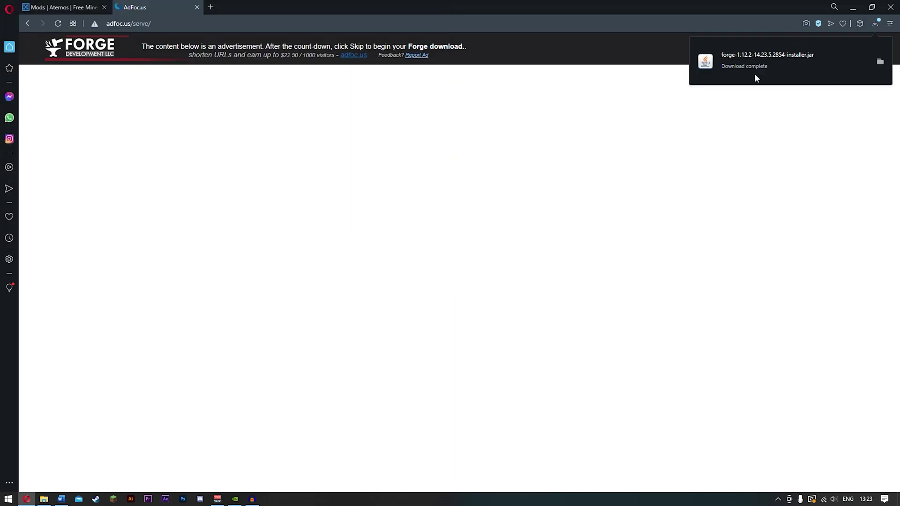
pyautogui.click(754, 73)
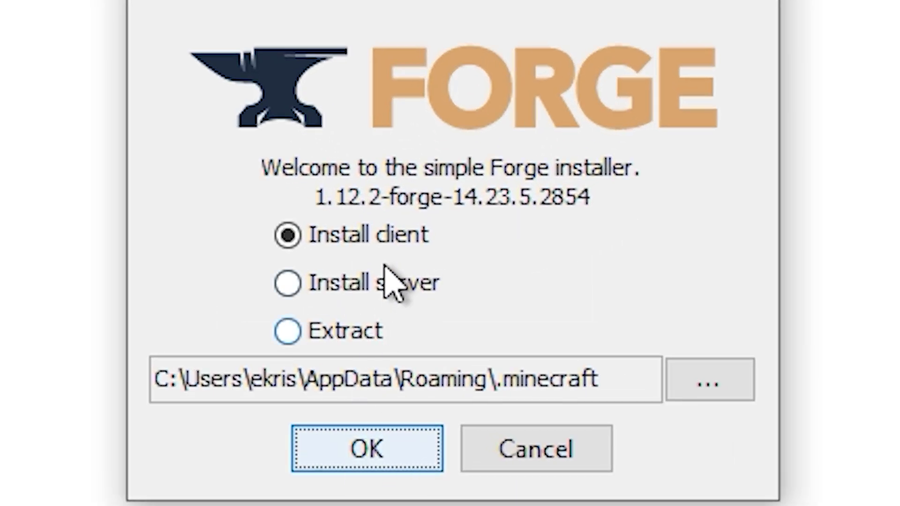
pyautogui.click(357, 236)
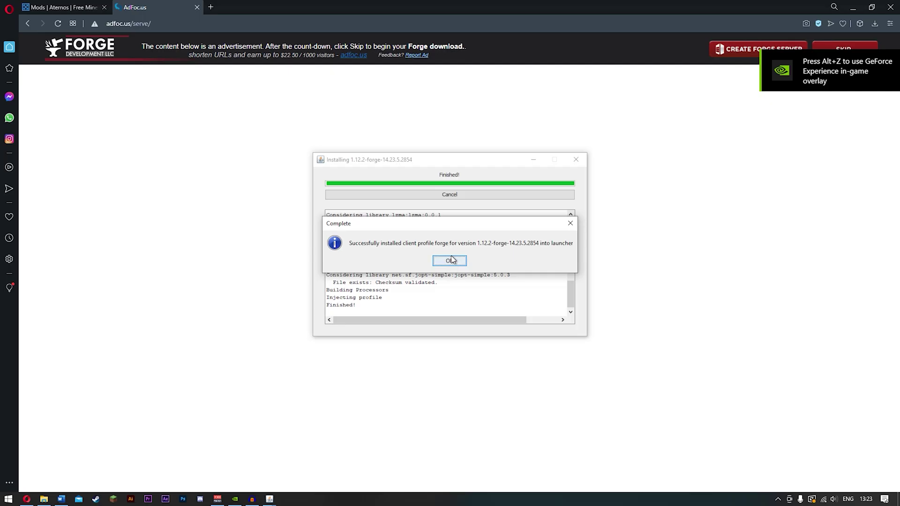
pyautogui.click(453, 260)
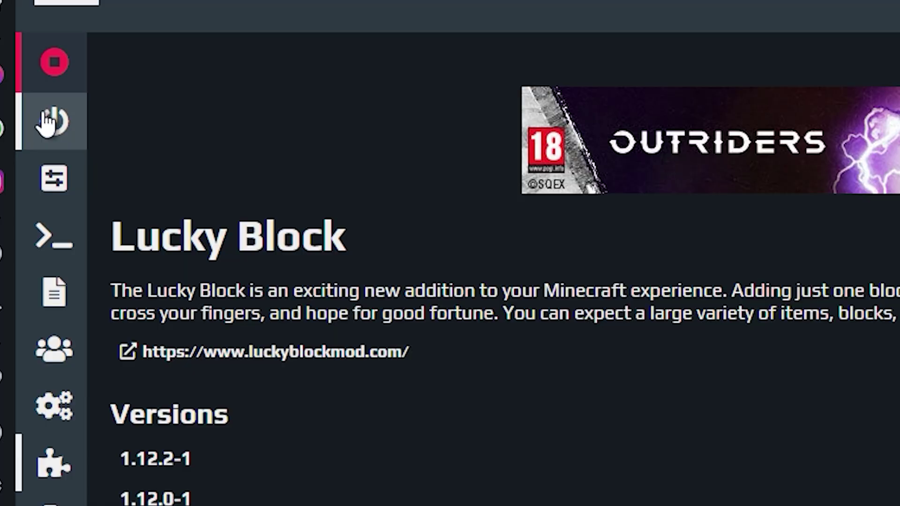
# Step: Start the Aternos Forge server, accepting the Mojang EULA and dismissing the notifications prompt
pyautogui.click(46, 122)
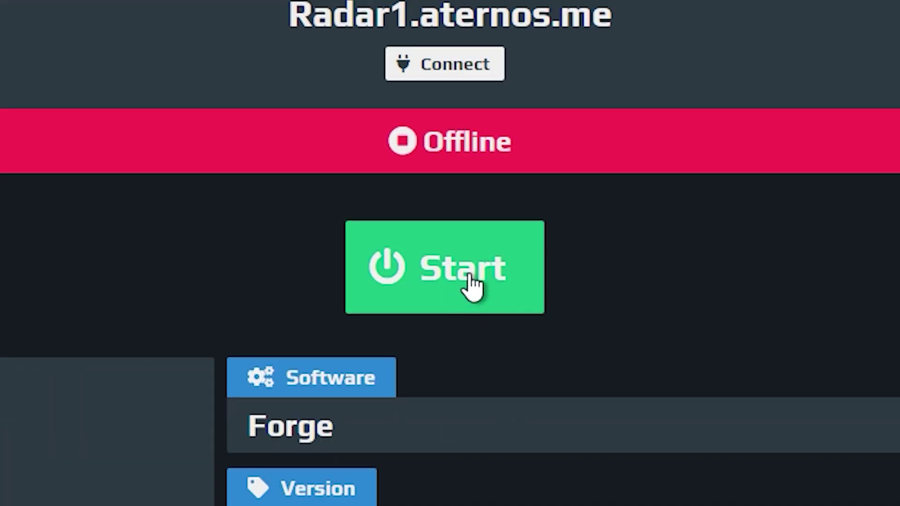
pyautogui.click(471, 285)
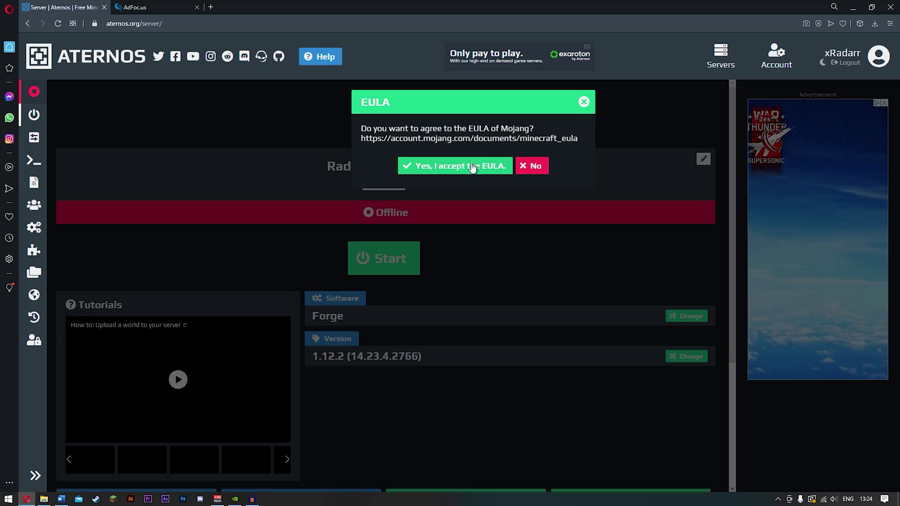
pyautogui.click(472, 165)
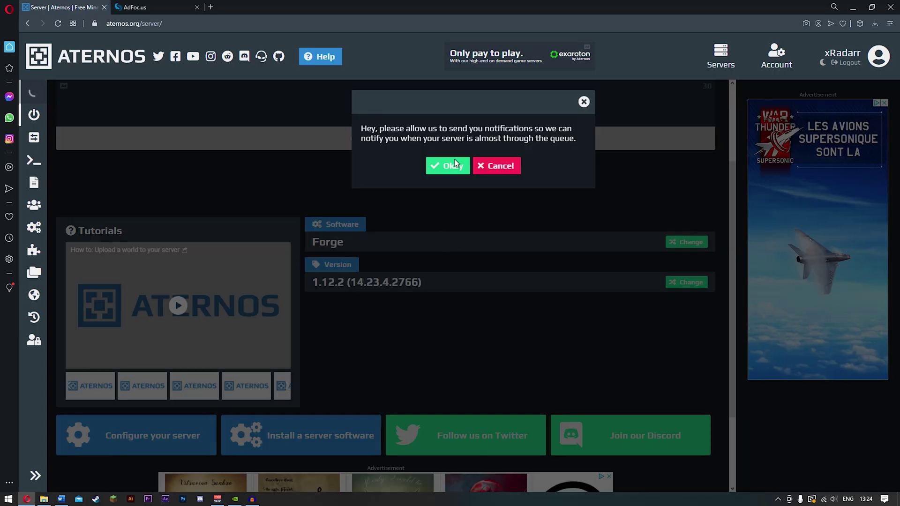
pyautogui.click(454, 164)
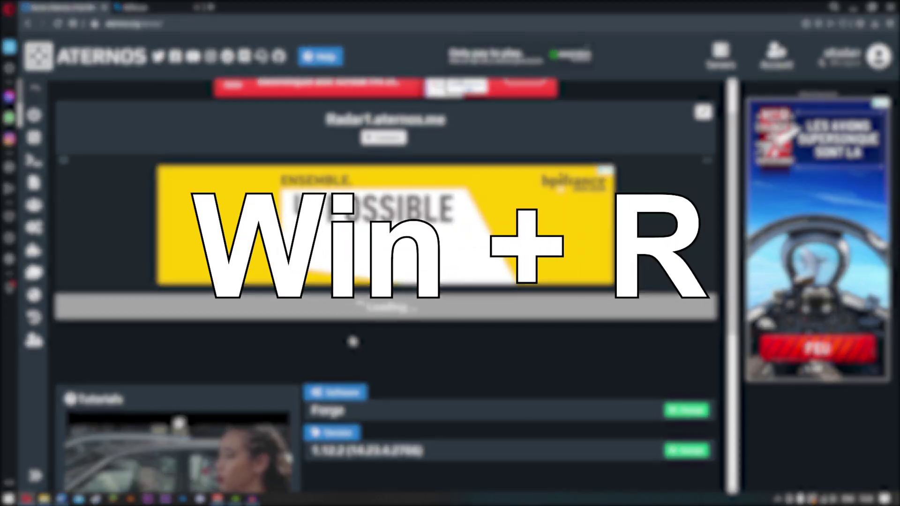
# Step: Run %appdata% via Win+R to open the Roaming folder containing .minecraft
pyautogui.press('super+r')
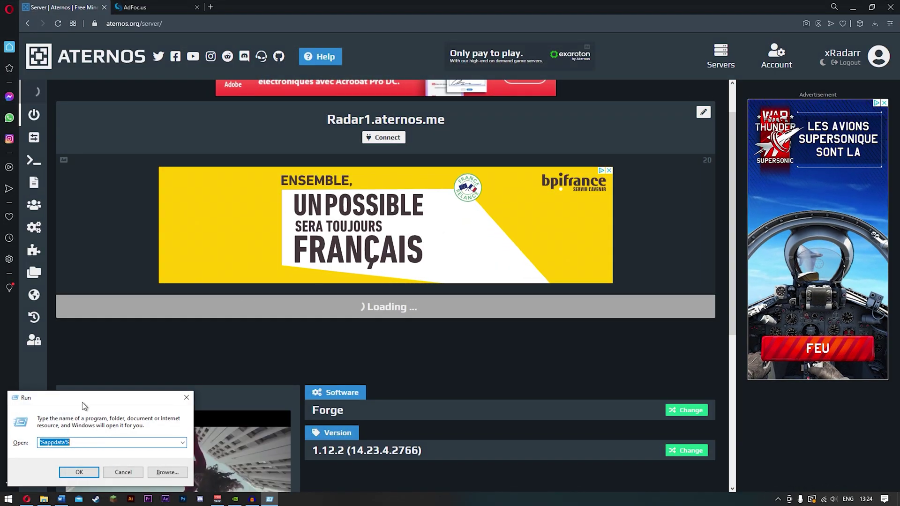
pyautogui.moveTo(83, 405)
pyautogui.mouseDown()
pyautogui.moveTo(191, 359)
pyautogui.moveTo(299, 236)
pyautogui.mouseUp()
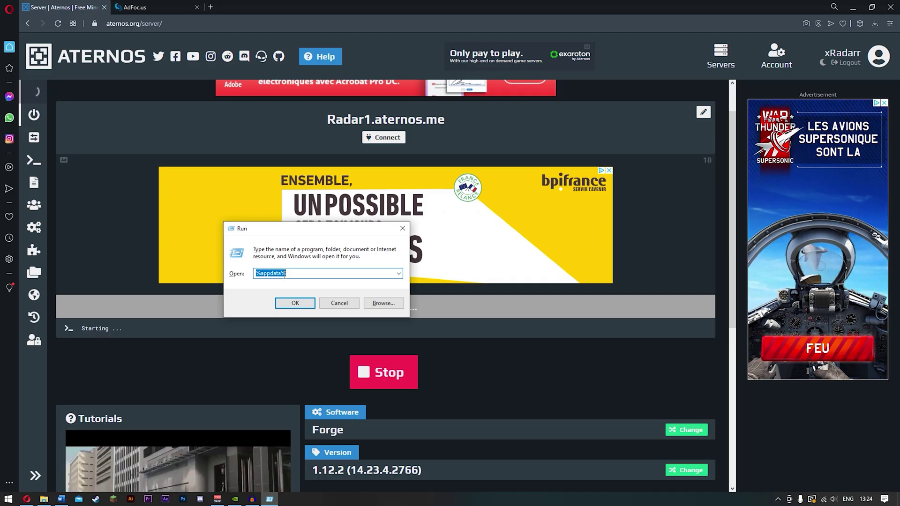
pyautogui.click(296, 303)
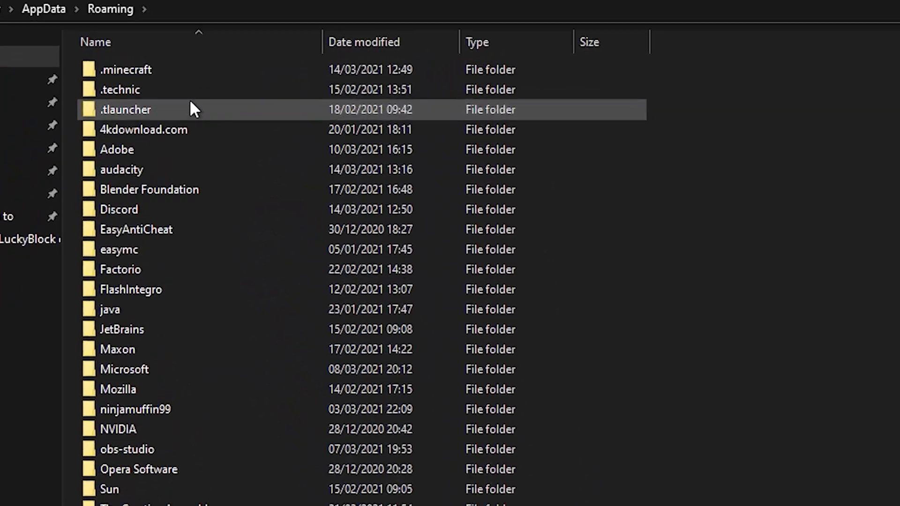
# Step: Inside .minecraft, delete the existing mods folder
pyautogui.doubleClick(149, 72)
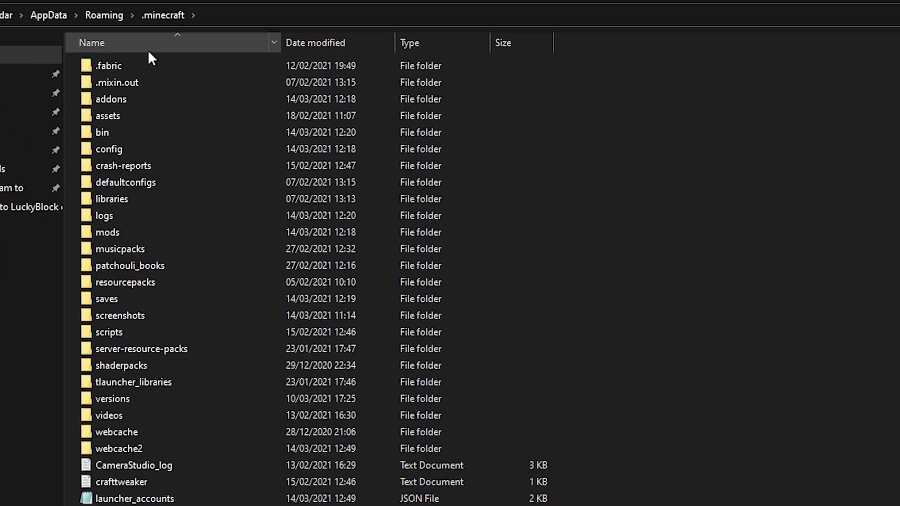
pyautogui.click(66, 348)
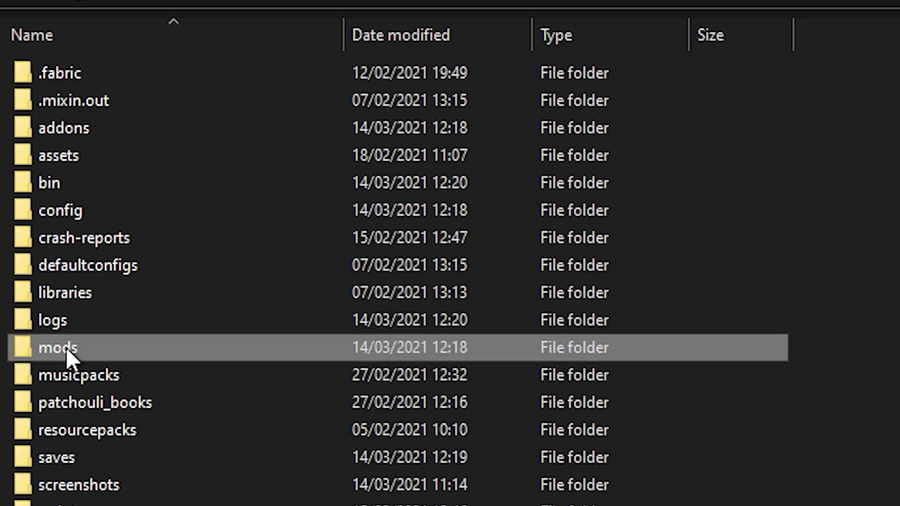
pyautogui.press('Delete')
# Step: Create a fresh folder named mods in .minecraft and go into it
pyautogui.rightClick(800, 248)
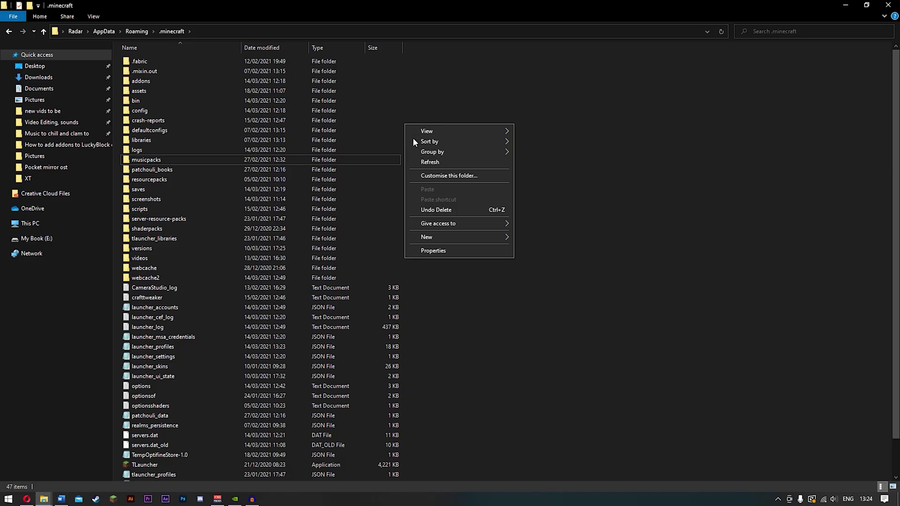
pyautogui.moveTo(427, 237)
pyautogui.click(575, 238)
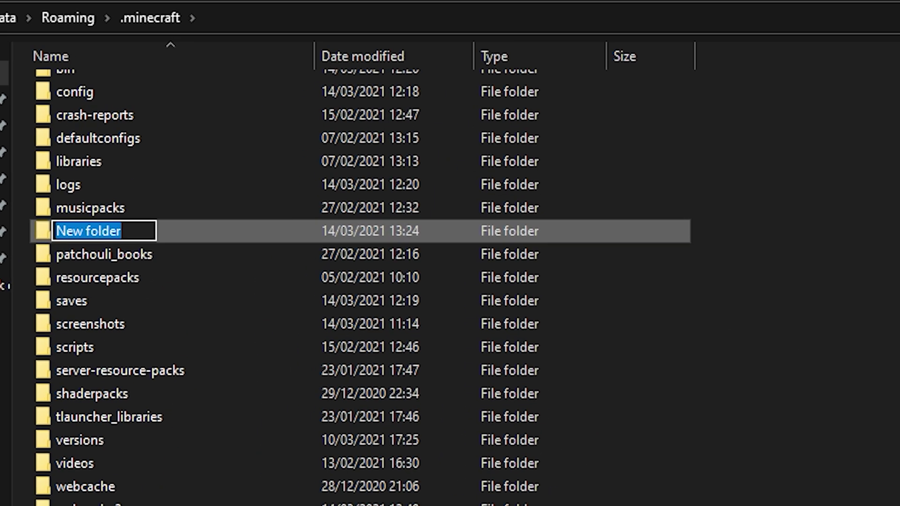
pyautogui.write('mods')
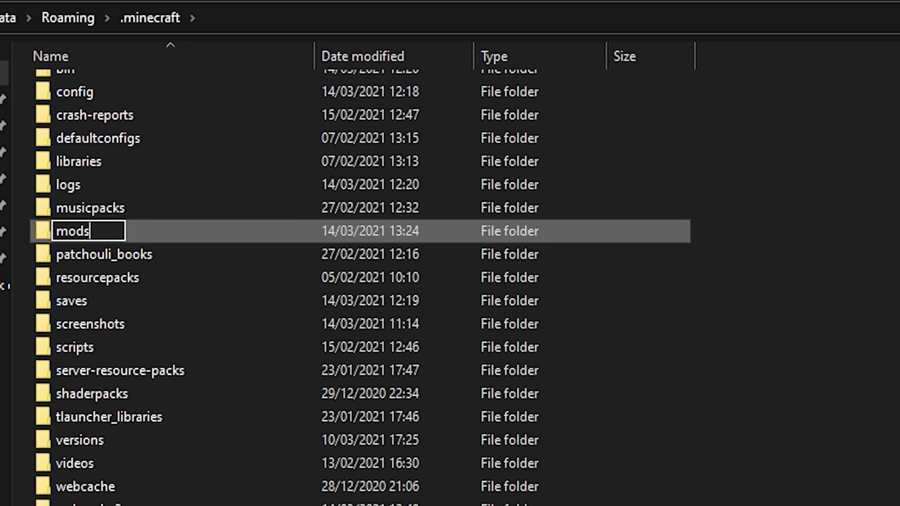
pyautogui.press('Return')
pyautogui.doubleClick(169, 110)
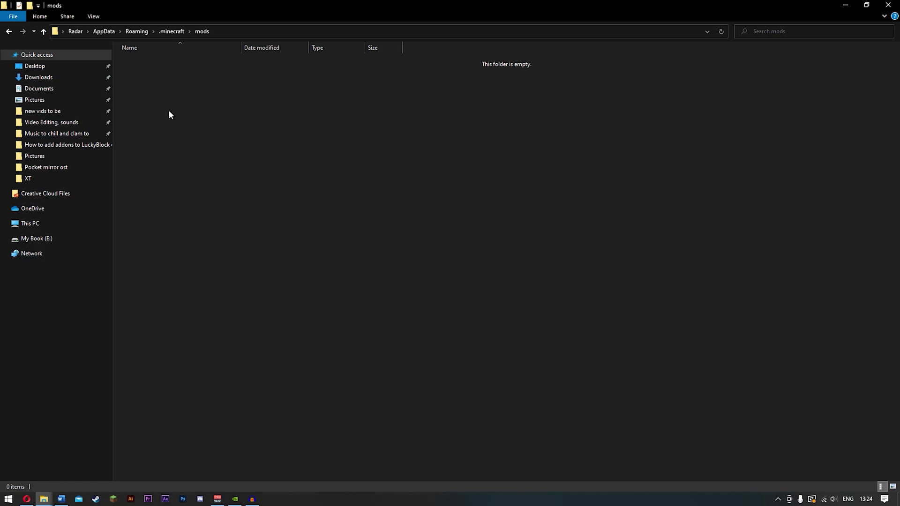
# Step: Arrange a second Explorer window showing Downloads beside the mods folder
pyautogui.moveTo(238, 9); pyautogui.dragTo(314, 104)
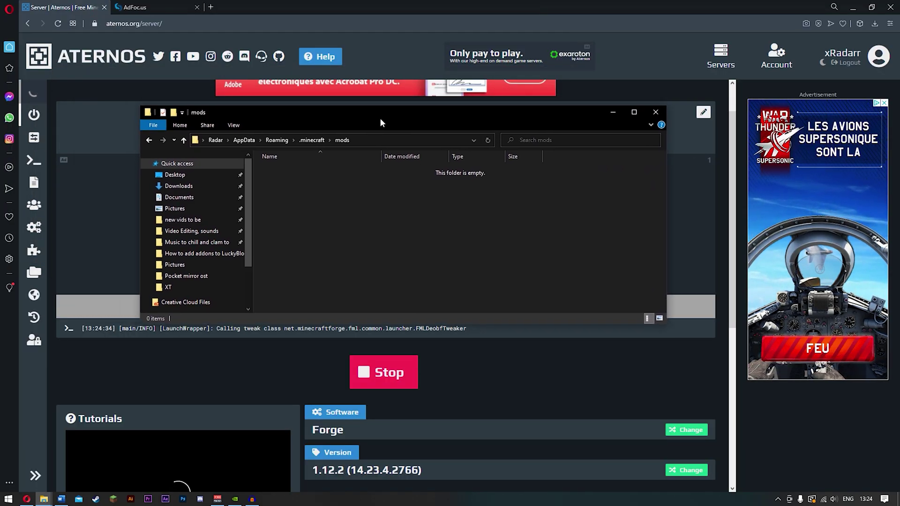
pyautogui.rightClick(44, 499)
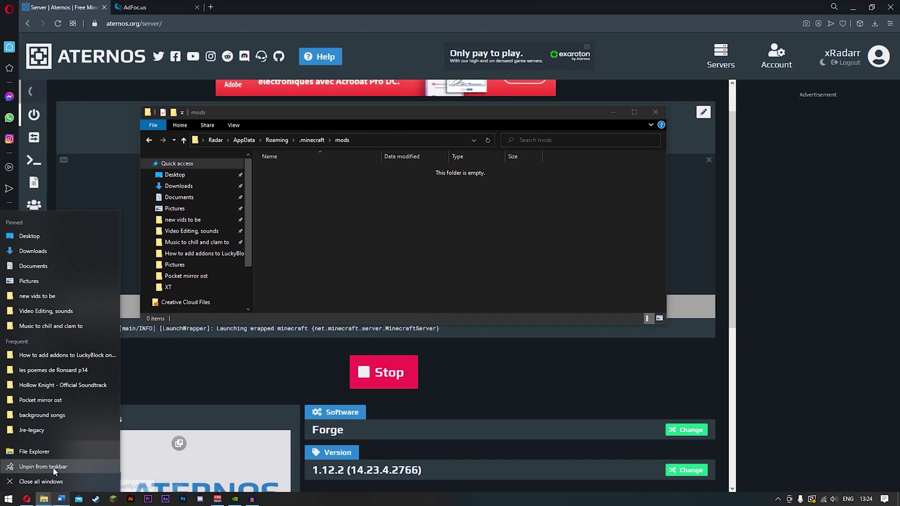
pyautogui.click(54, 468)
pyautogui.click(191, 198)
pyautogui.moveTo(322, 126); pyautogui.dragTo(377, 305)
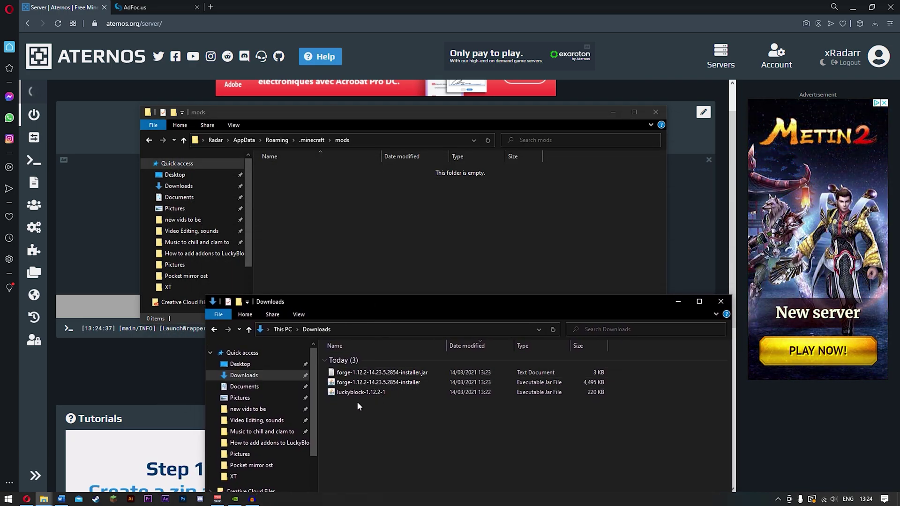
# Step: Move luckyblock-1.12.2-1.jar into mods, close both windows and start the Minecraft Launcher
pyautogui.moveTo(350, 394); pyautogui.dragTo(327, 260)
pyautogui.moveTo(337, 224); pyautogui.dragTo(338, 224)
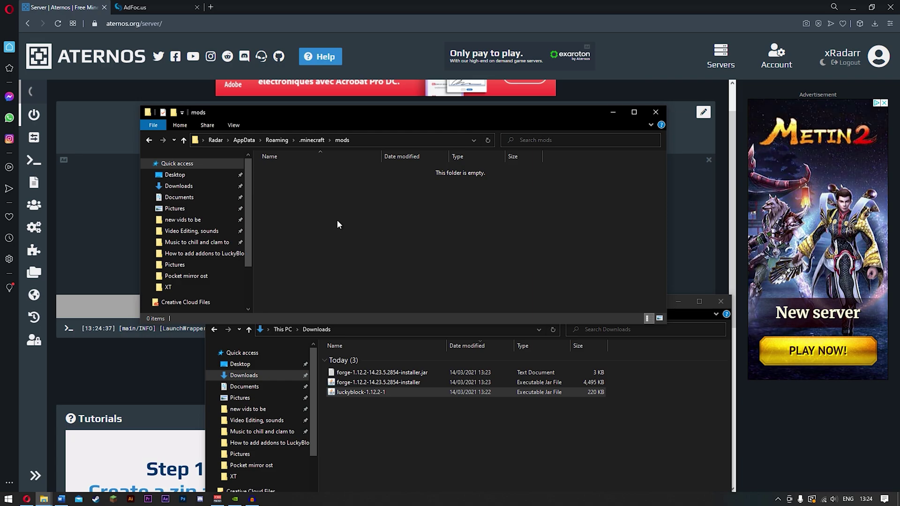
pyautogui.click(714, 303)
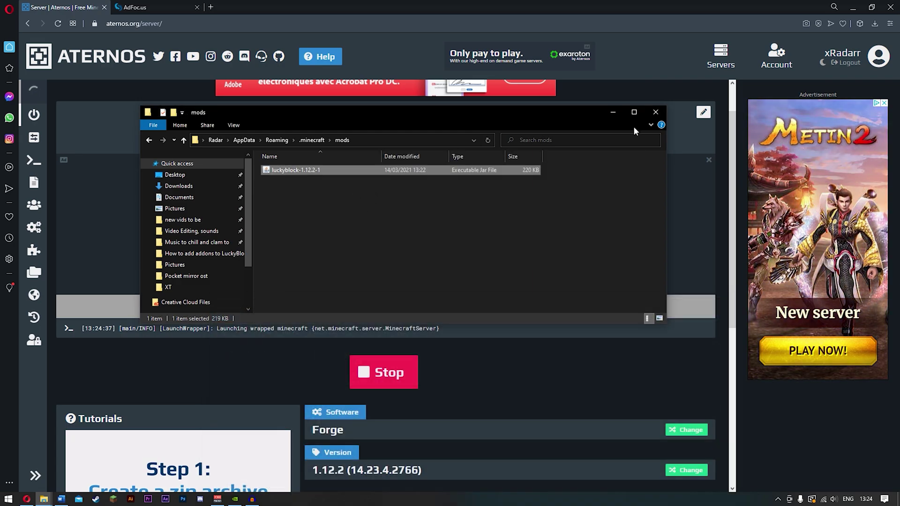
pyautogui.click(648, 116)
pyautogui.click(112, 499)
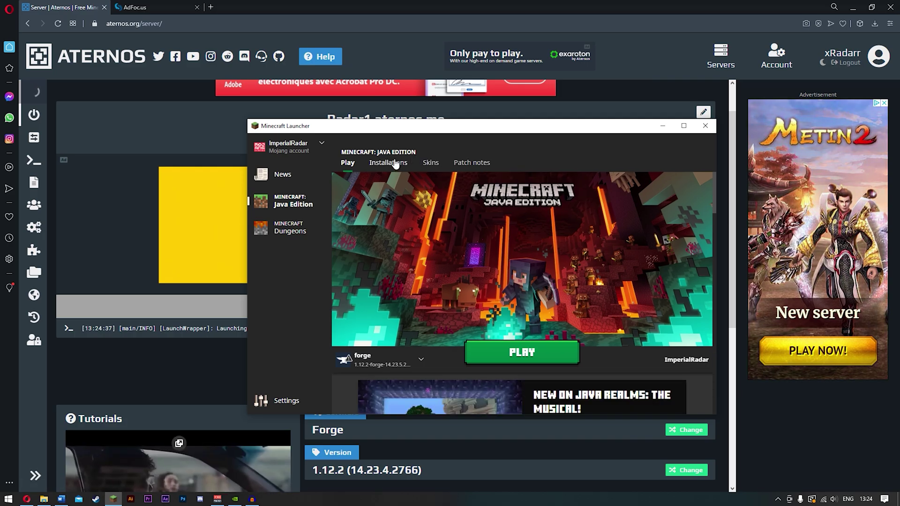
# Step: Begin a new installation in Installations using version release 1.12.2-forge-14.23.5.2855
pyautogui.click(391, 163)
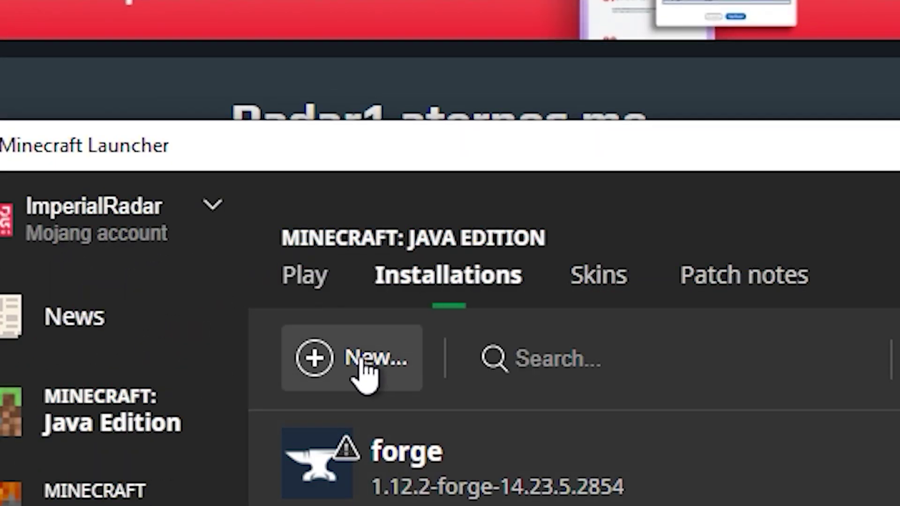
pyautogui.click(362, 358)
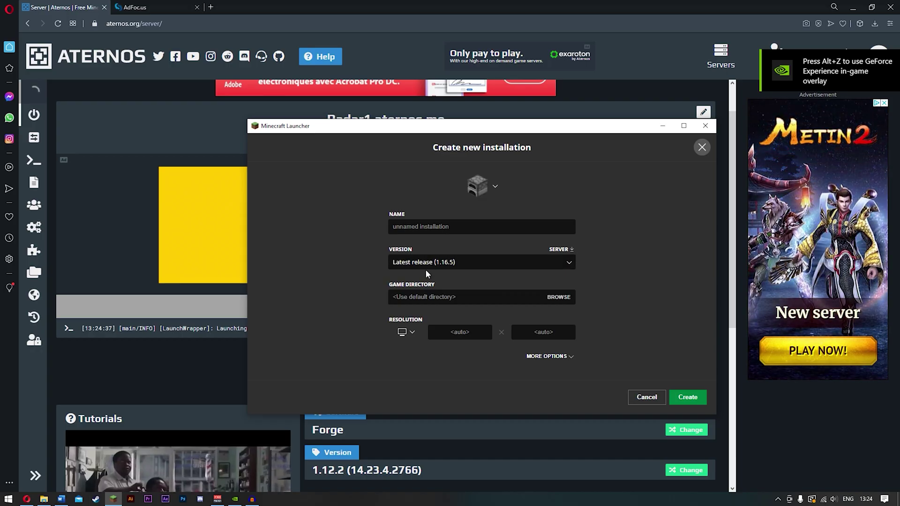
pyautogui.click(451, 264)
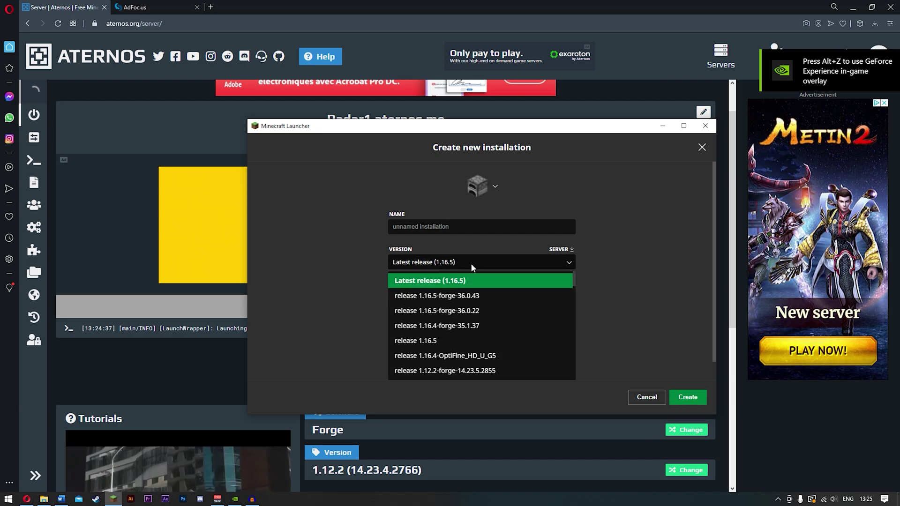
pyautogui.scroll(-1, 457, 327)
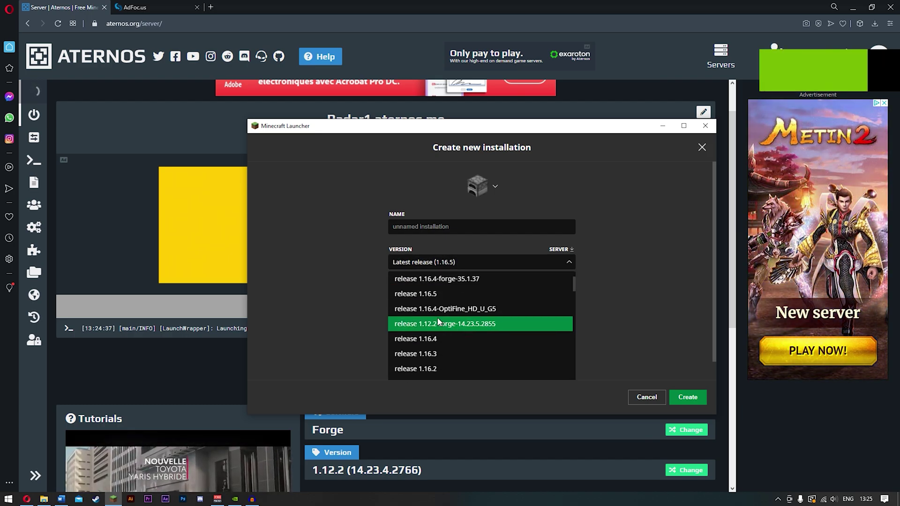
pyautogui.click(482, 329)
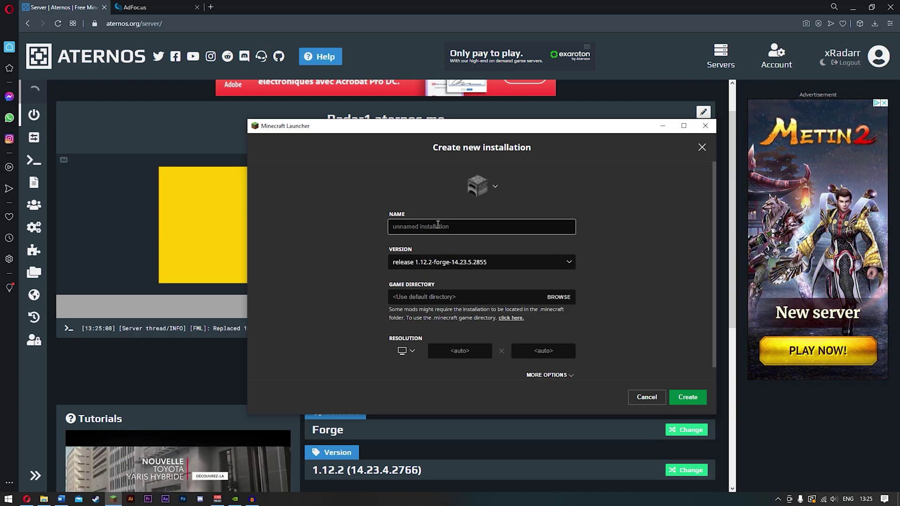
pyautogui.click(438, 225)
pyautogui.write('My amzing forge')
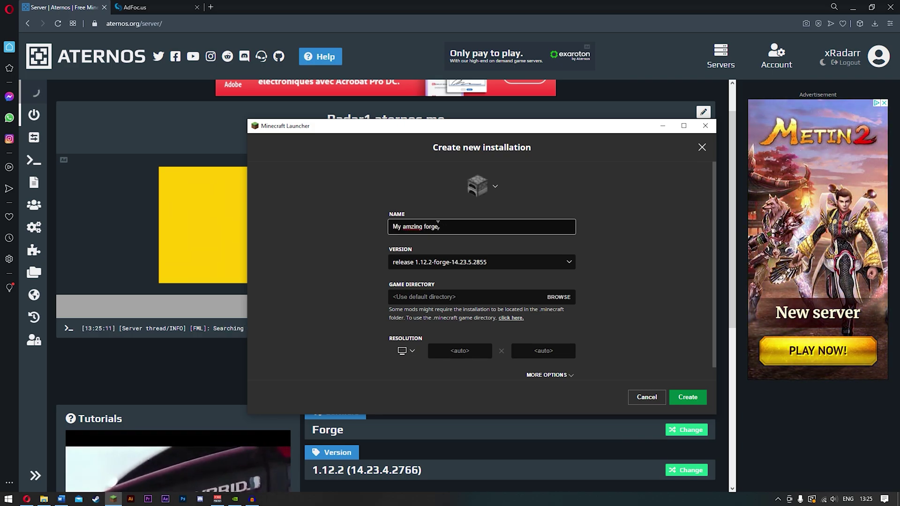
# Step: Launch the 'My amzing forge' installation, accepting the 'I understand the risks' modded-game warning
pyautogui.press('Return')
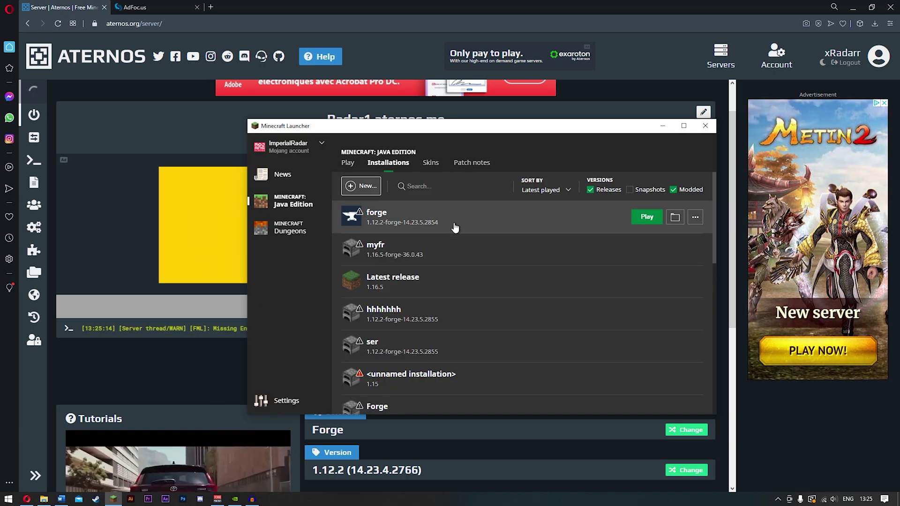
pyautogui.scroll(-3, 493, 246)
pyautogui.scroll(-5, 526, 298)
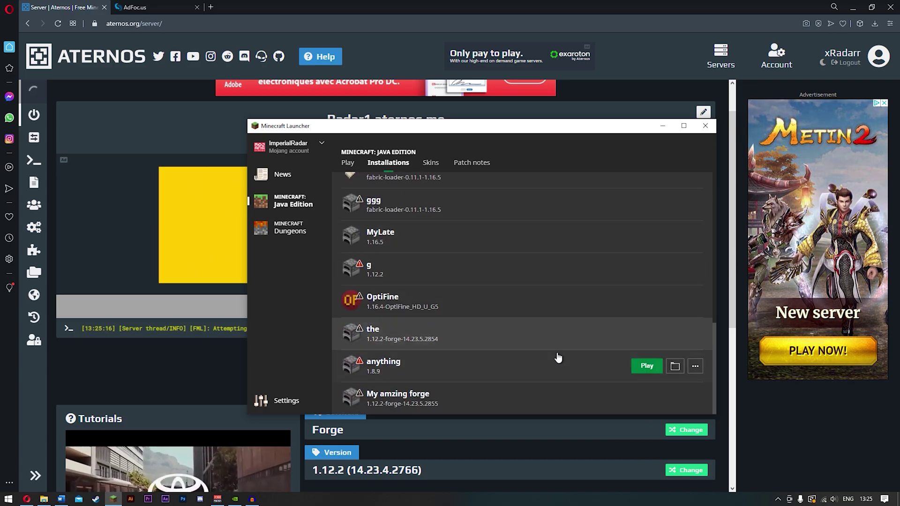
pyautogui.click(648, 398)
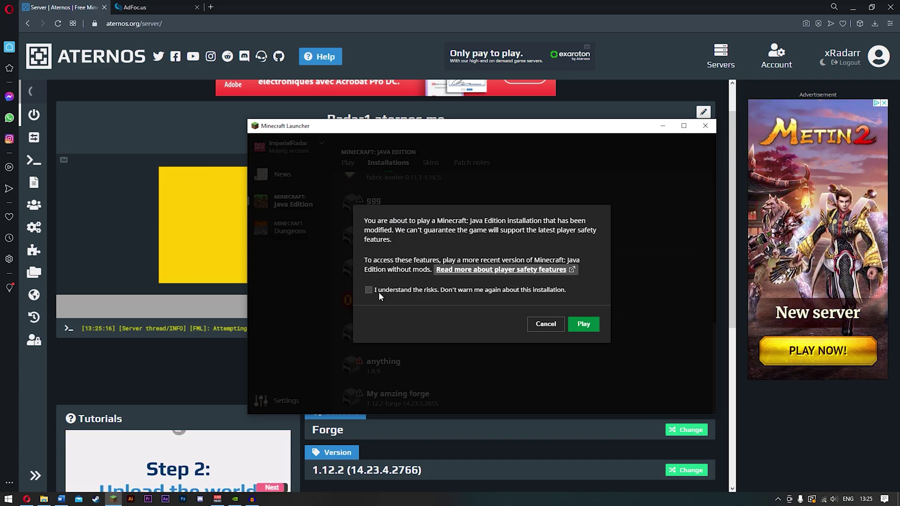
pyautogui.click(375, 288)
pyautogui.click(583, 324)
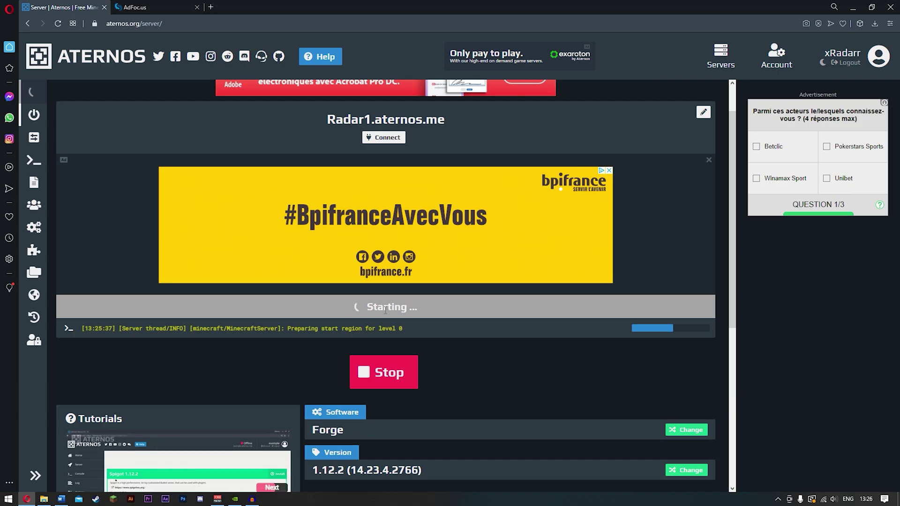
pyautogui.scroll(1, 406, 172)
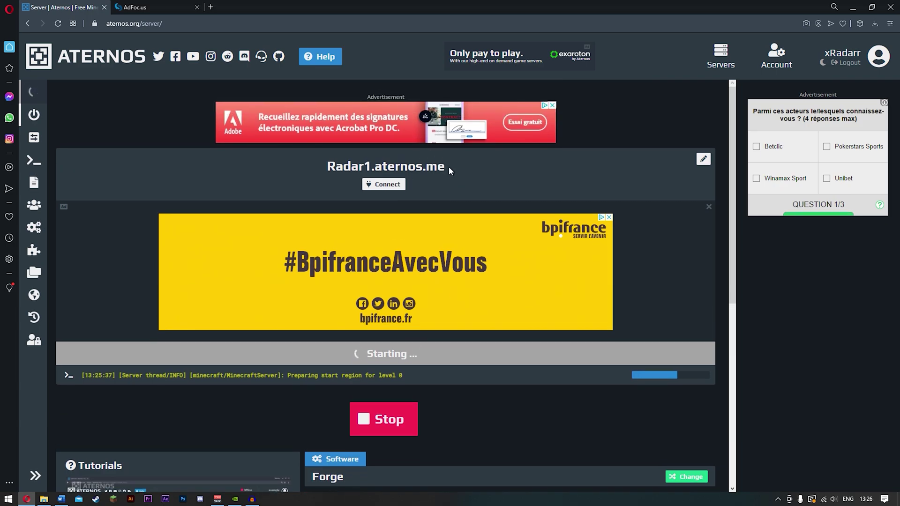
pyautogui.click(345, 165)
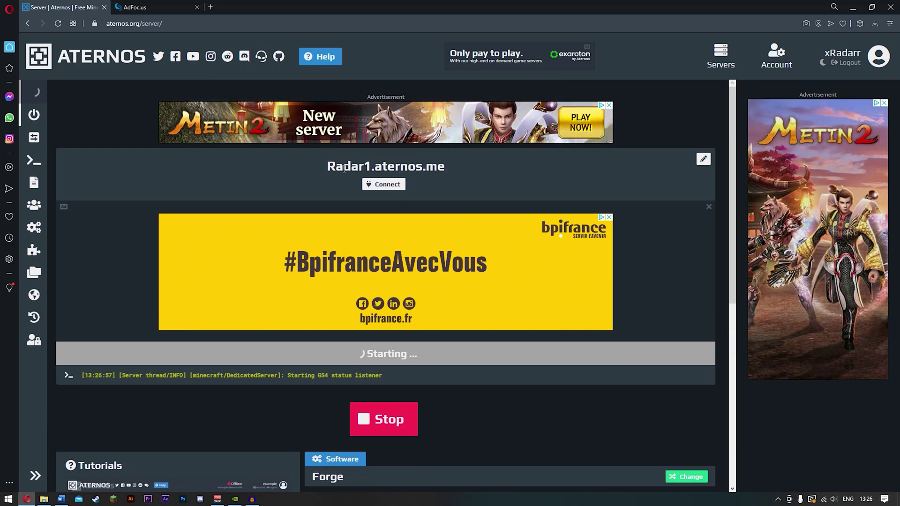